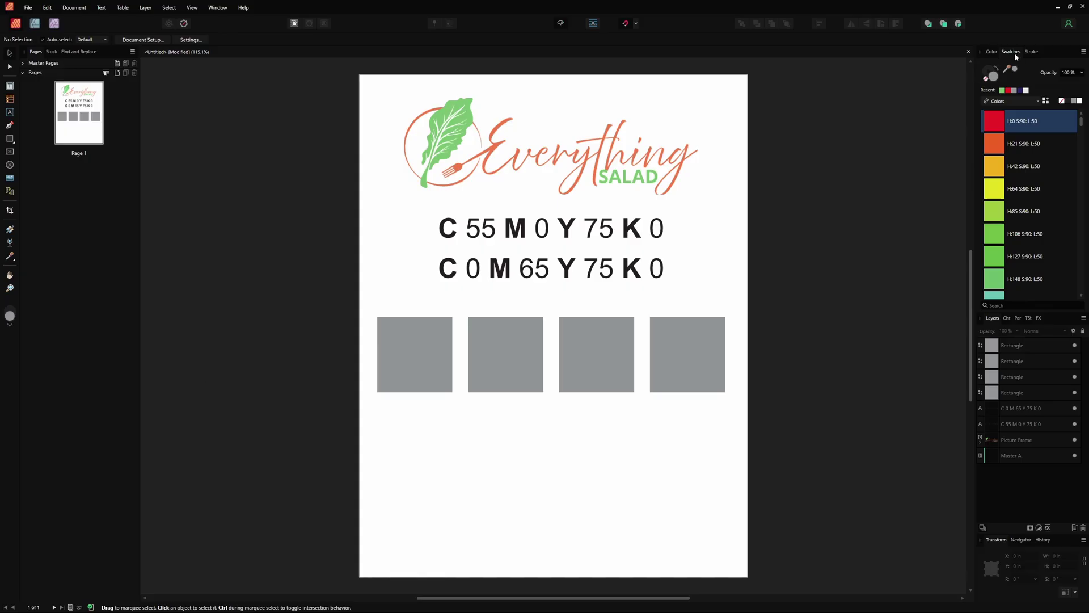
left_click(217, 8)
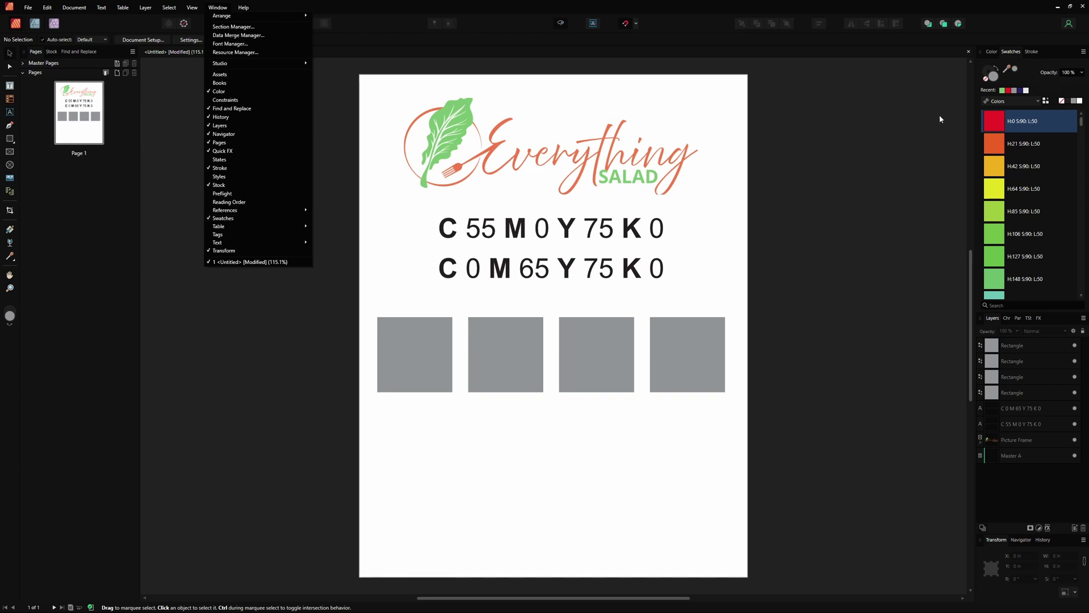
left_click(1005, 89)
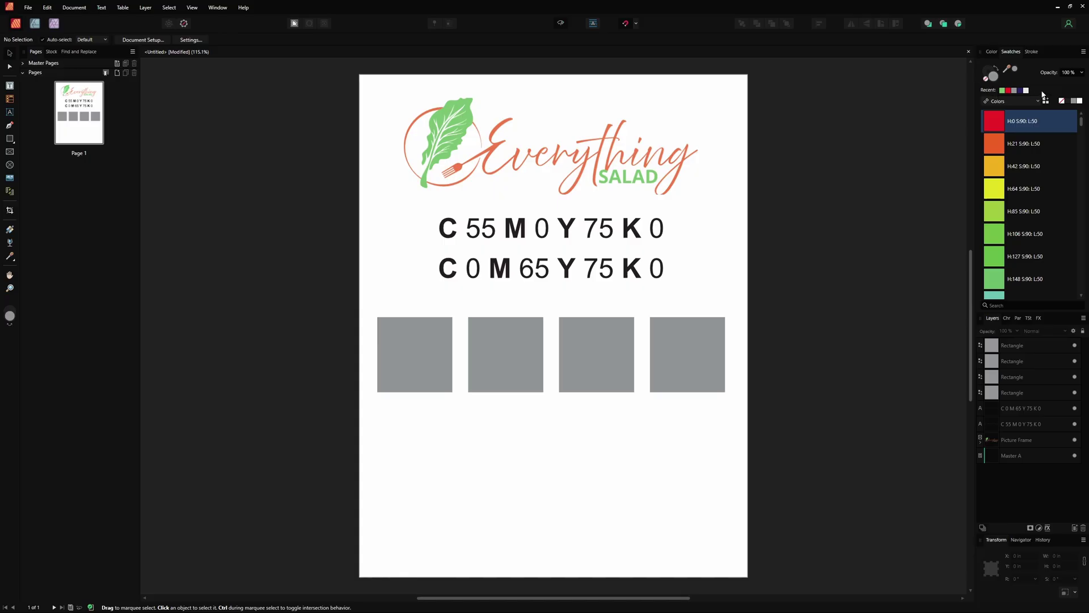
left_click(1017, 100)
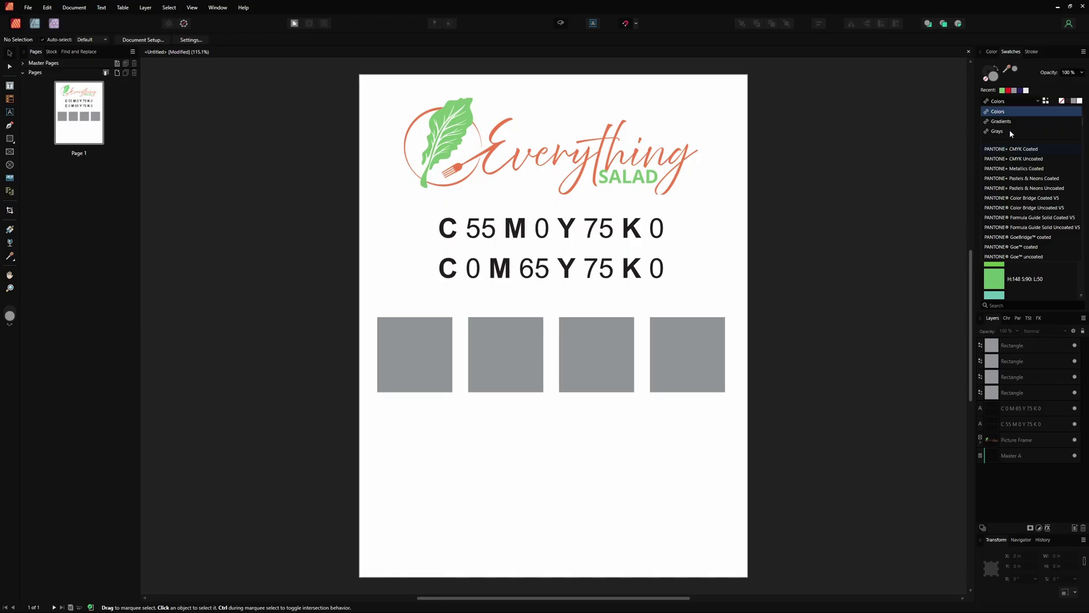
left_click(1045, 96)
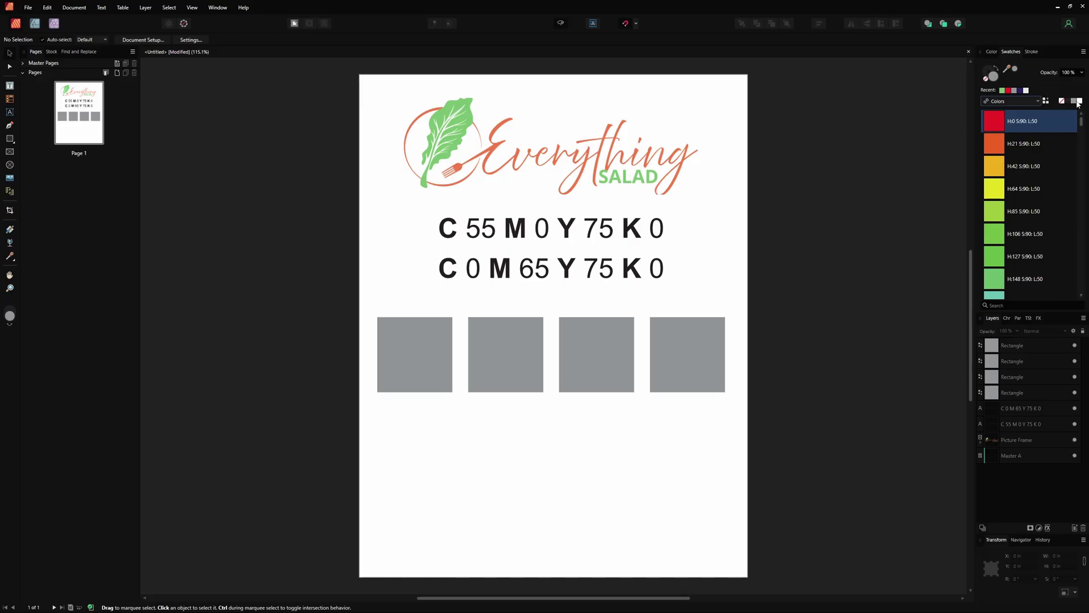
Step: Create a new document palette named "Everything Salad"
left_click(1084, 53)
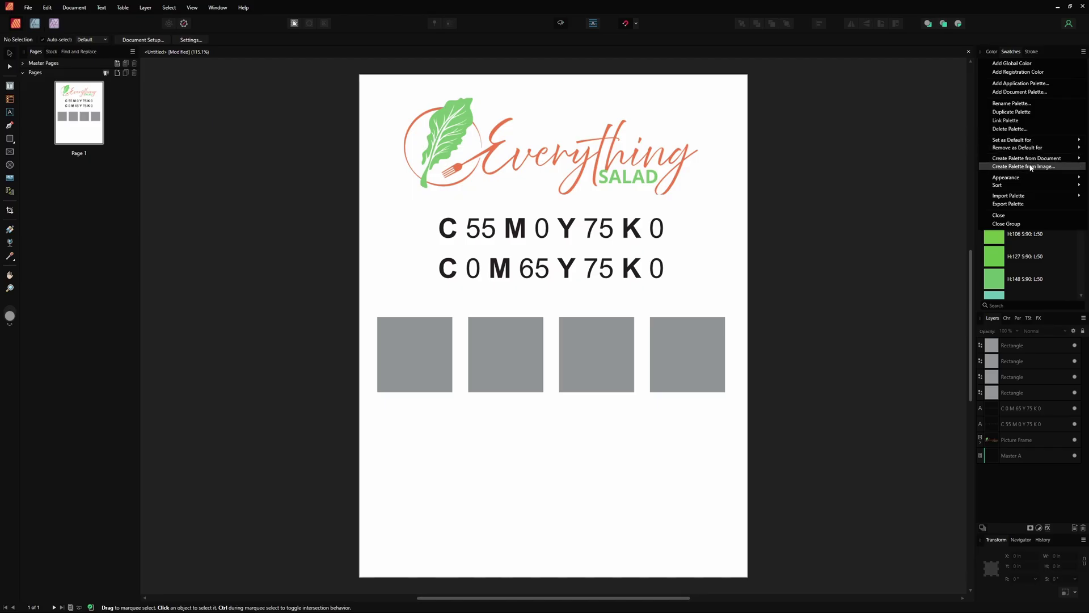
mouse_move(1030, 178)
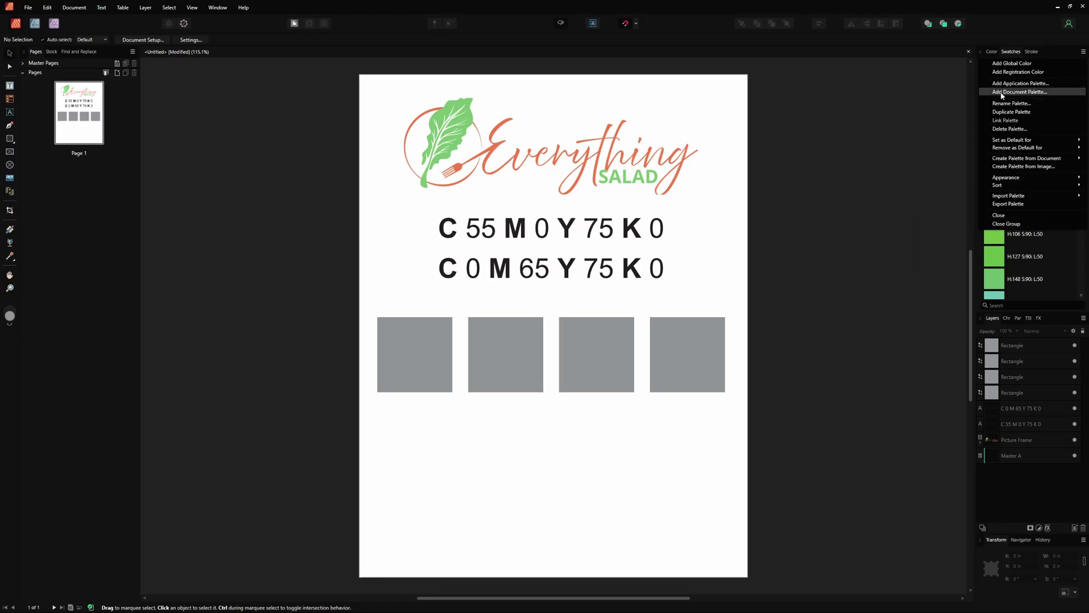
left_click(1001, 93)
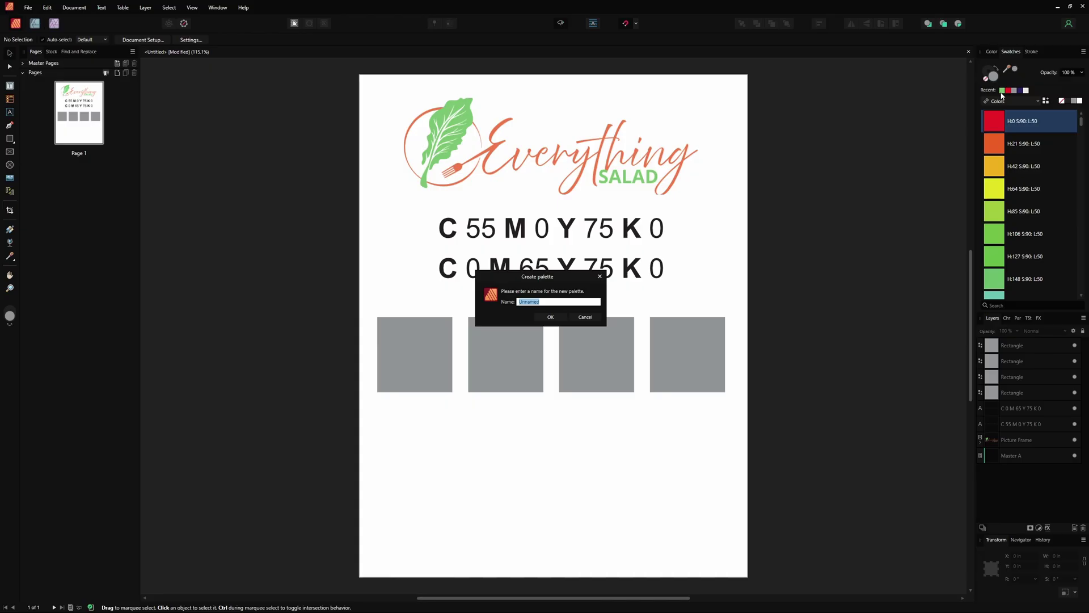
type("Everything Salad")
left_click(554, 319)
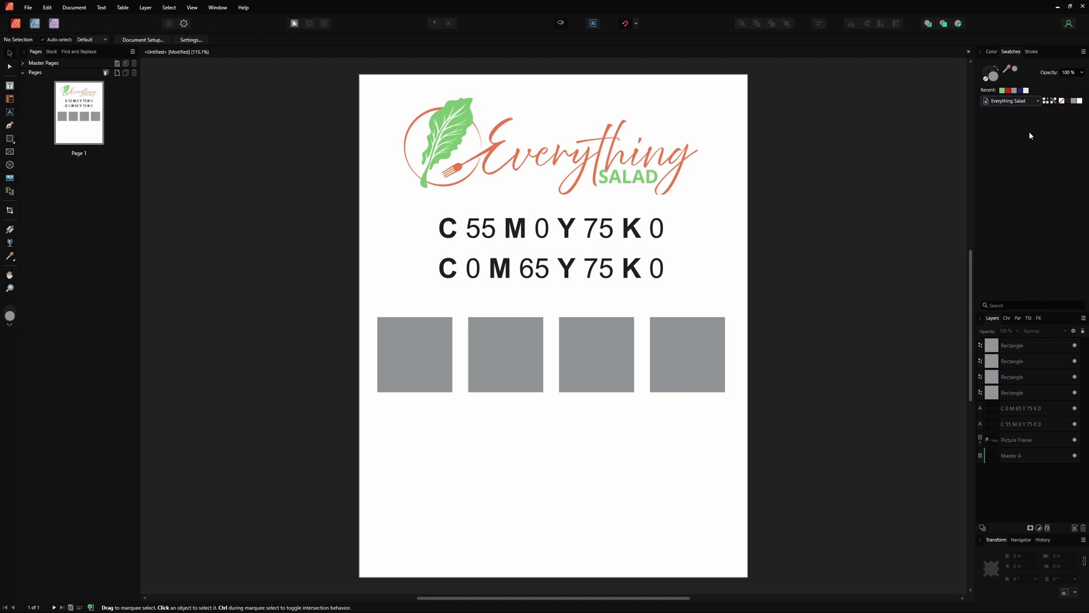
Step: Set the fill colour to CMYK 55, 0, 75, 0 and add it to the Everything Salad palette as a swatch
double_click(998, 78)
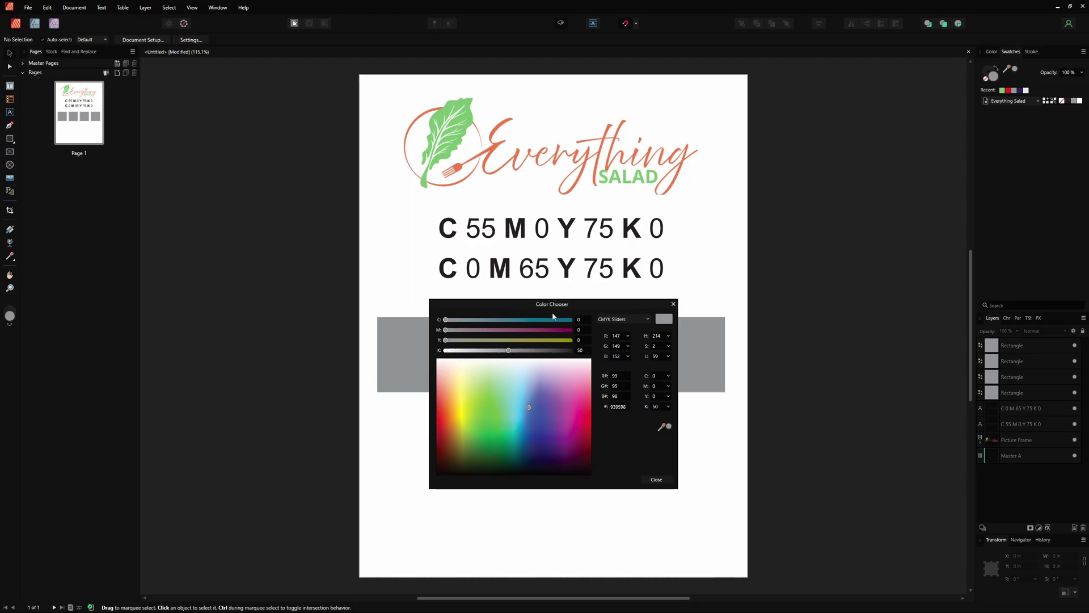
left_click(609, 320)
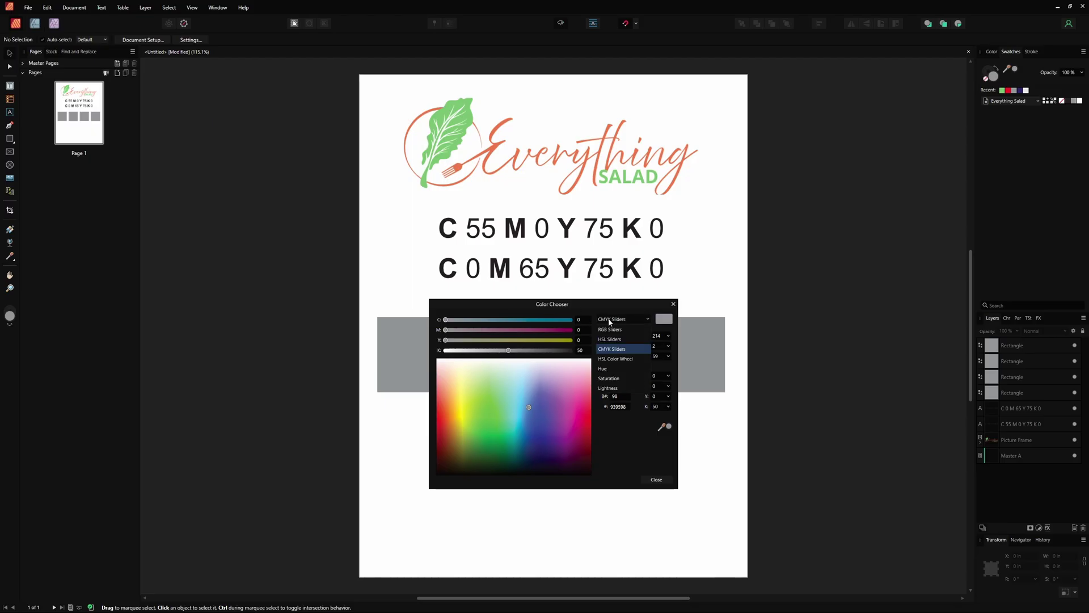
left_click(613, 351)
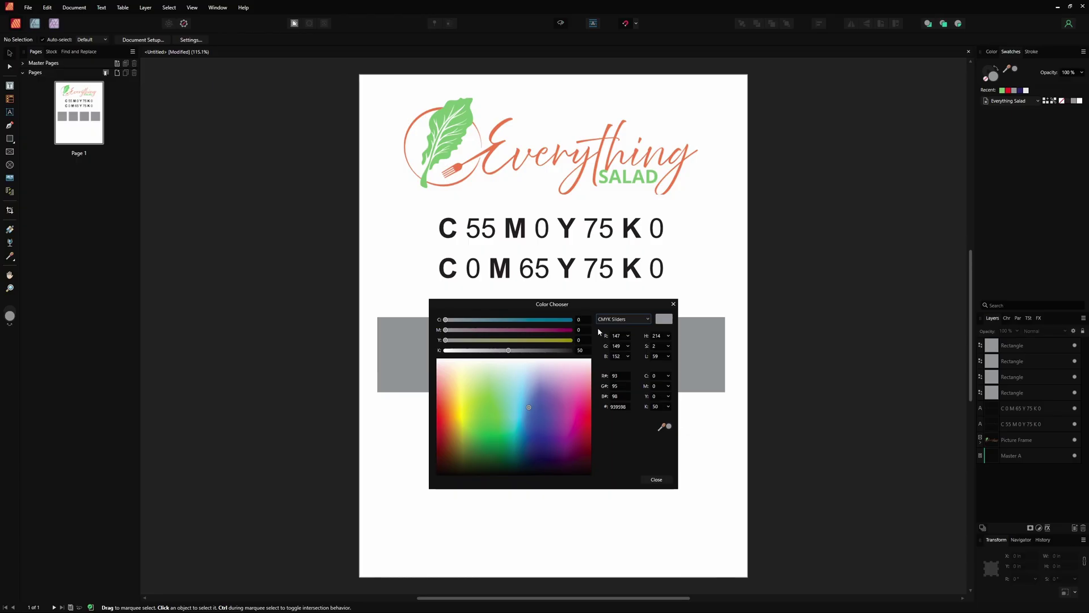
left_click(583, 320)
type("55")
key("Tab")
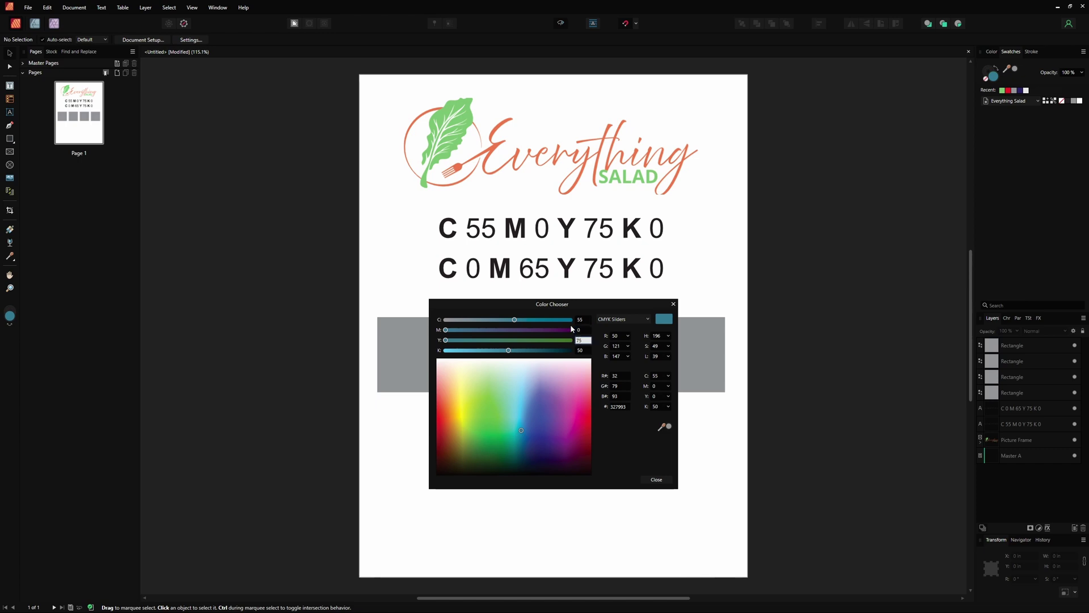
key("Tab")
left_click(657, 483)
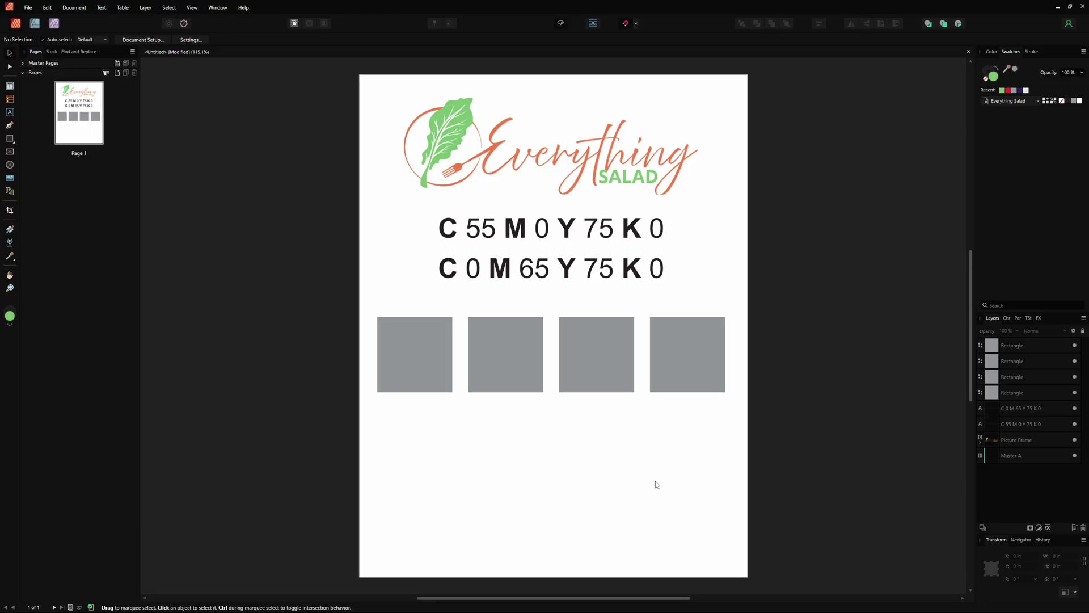
left_click(1049, 102)
Step: Change the fill colour to CMYK 0, 65, 75, 0 and add it to the palette as a second swatch
double_click(993, 76)
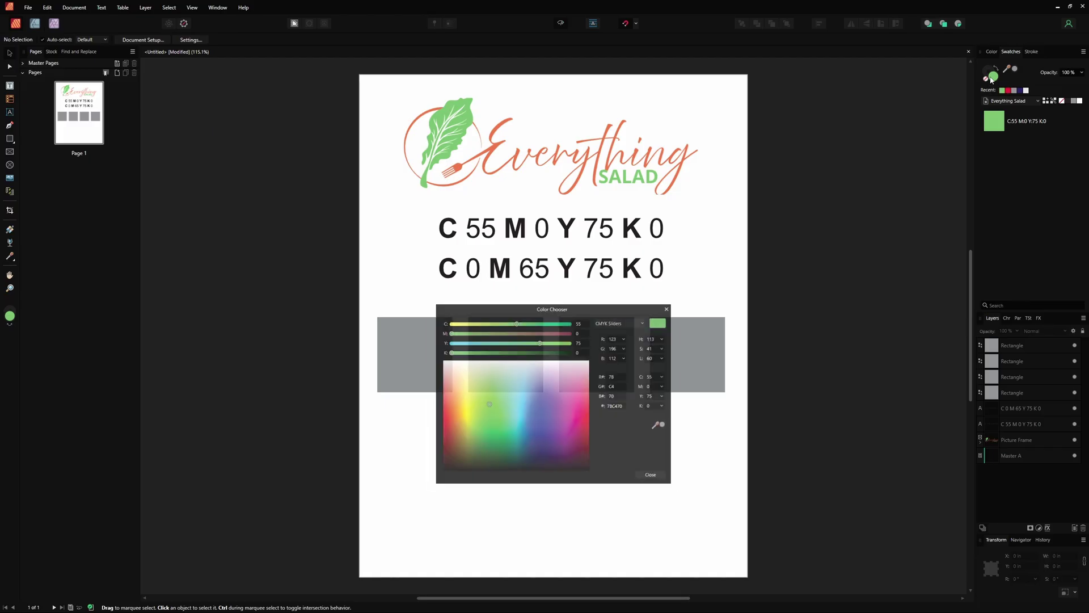
left_click(580, 320)
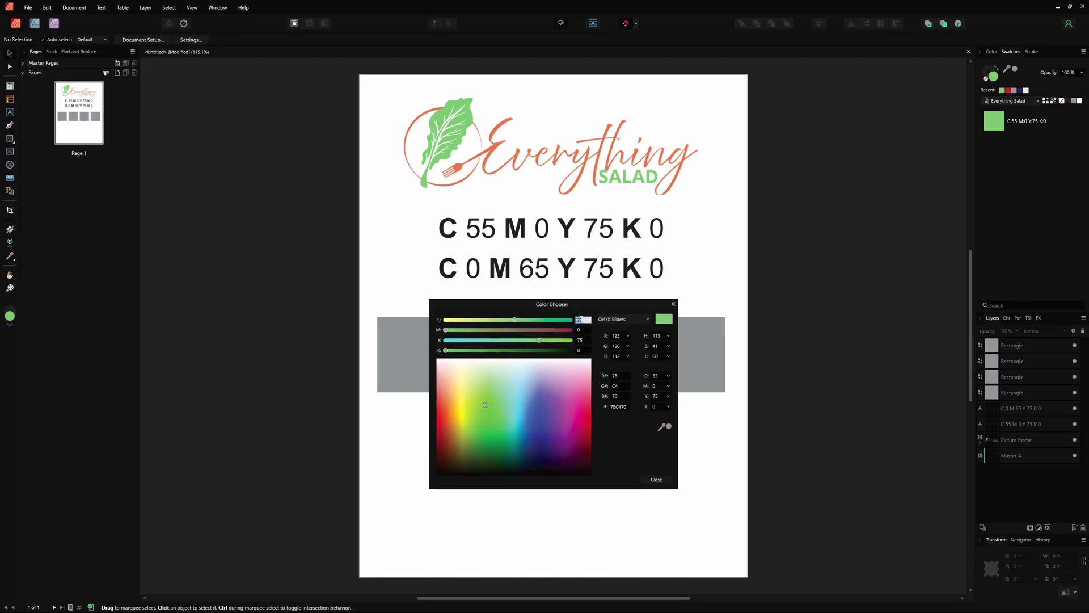
type("0")
key("Tab")
type("65")
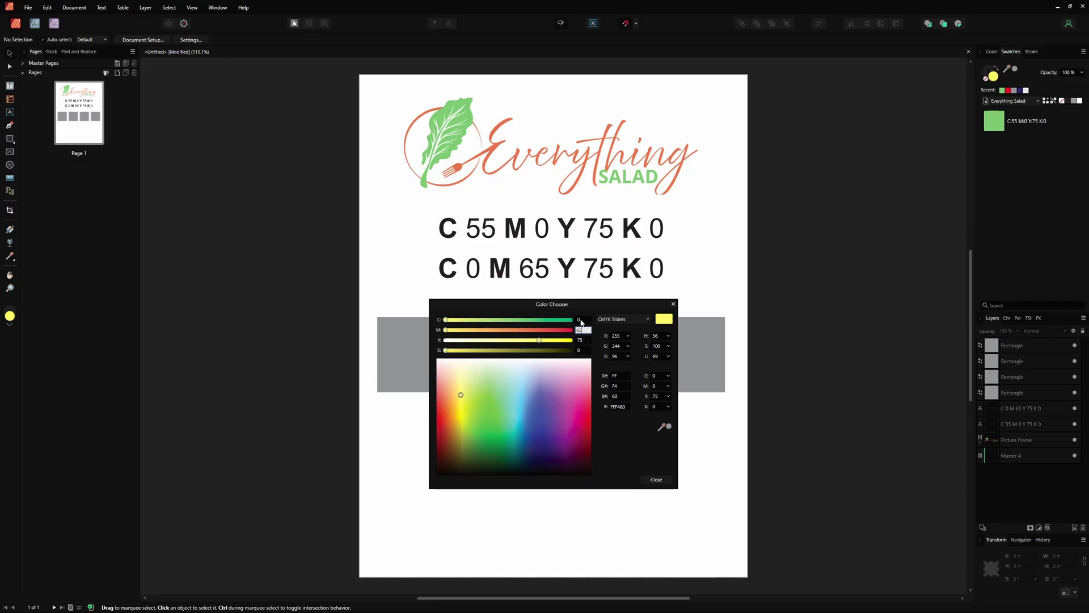
key("Tab")
type("7")
key("Tab")
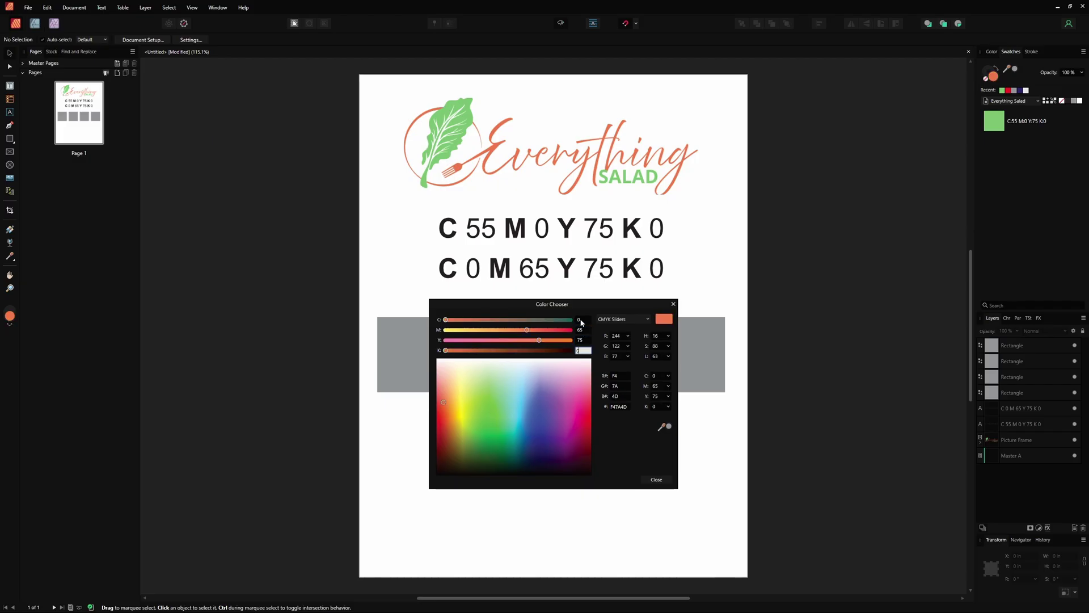
left_click(656, 479)
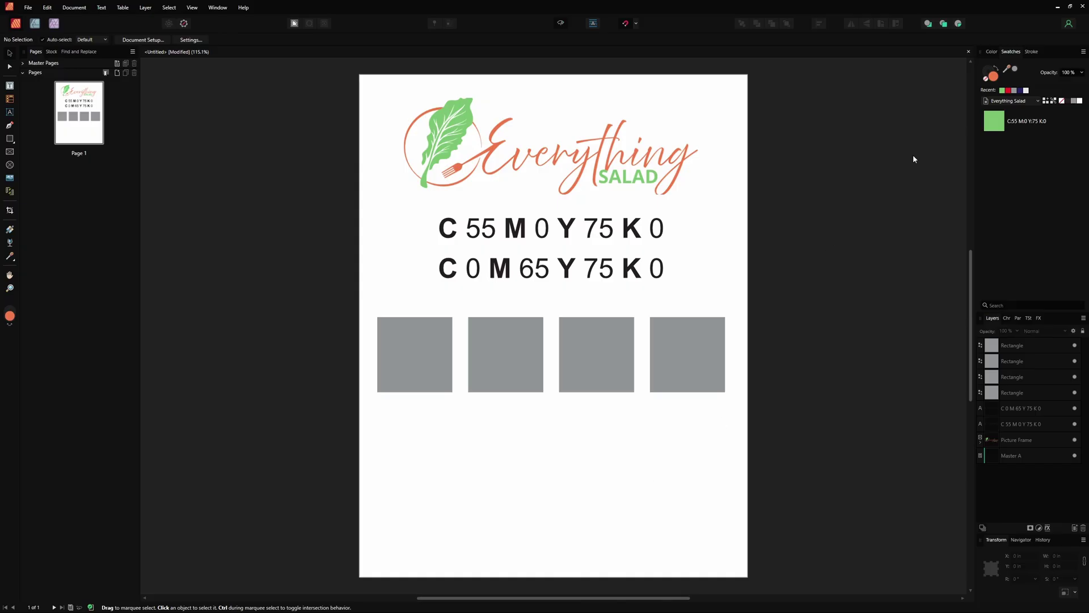
left_click(1047, 102)
Step: Fill the first grey square with the green swatch and the second with the orange swatch, leaving nothing selected
left_click(396, 360)
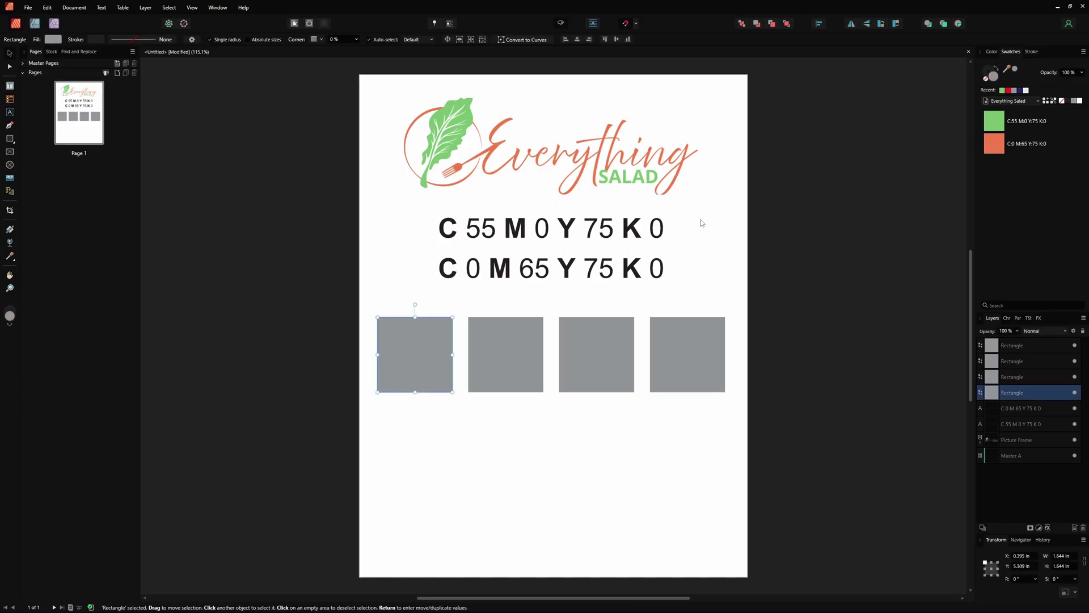
left_click(992, 124)
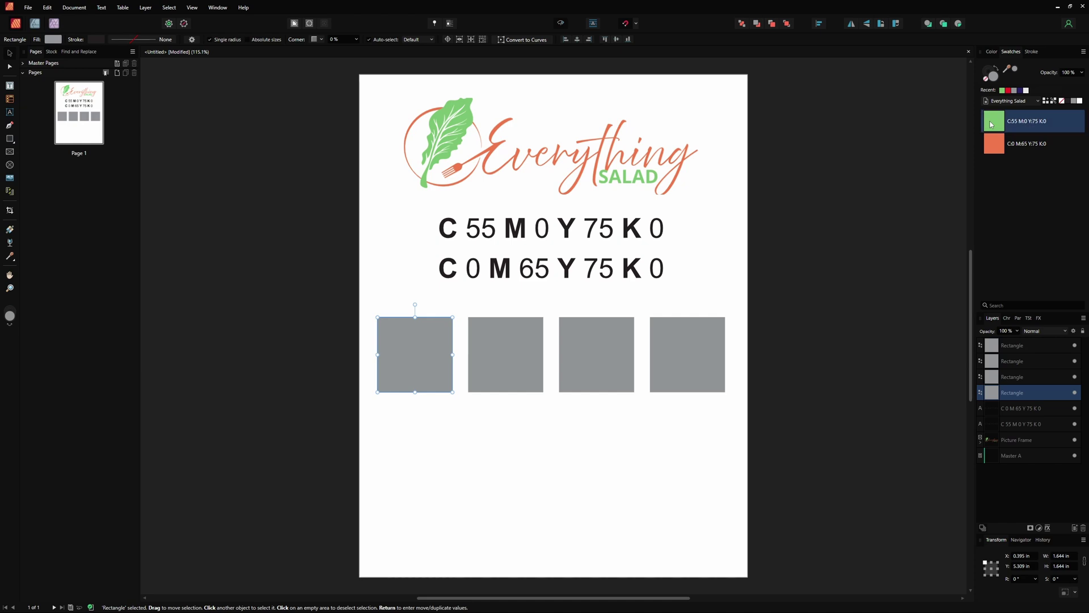
left_click(492, 356)
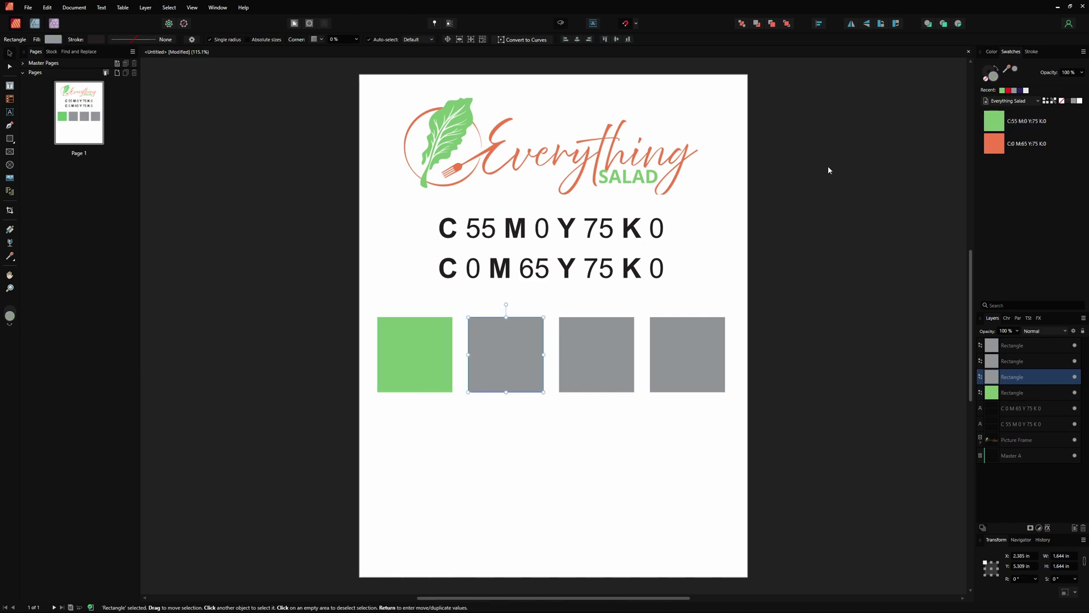
left_click(996, 149)
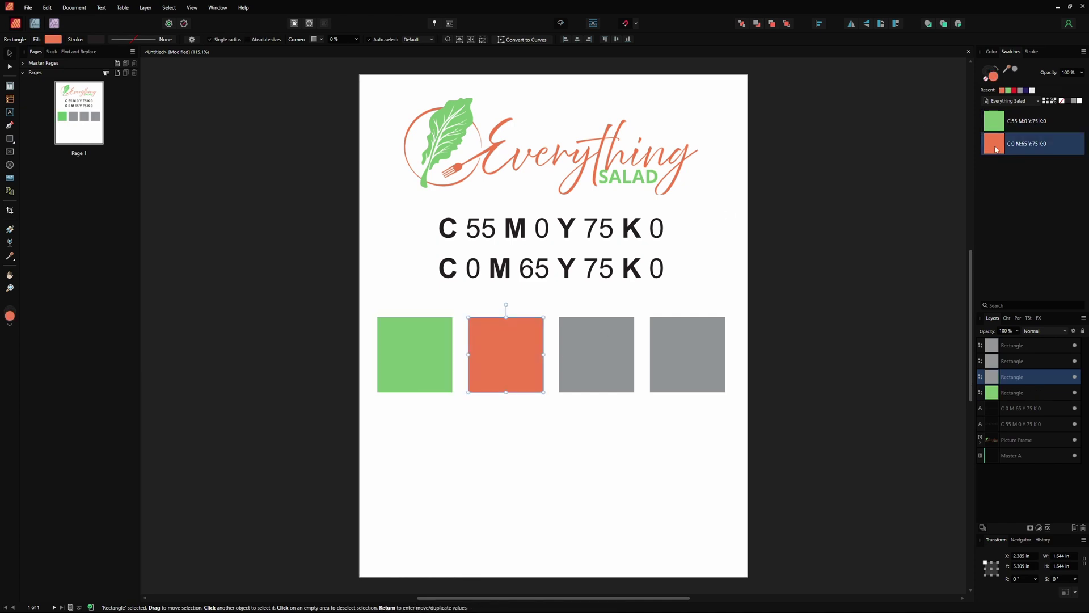
left_click(755, 280)
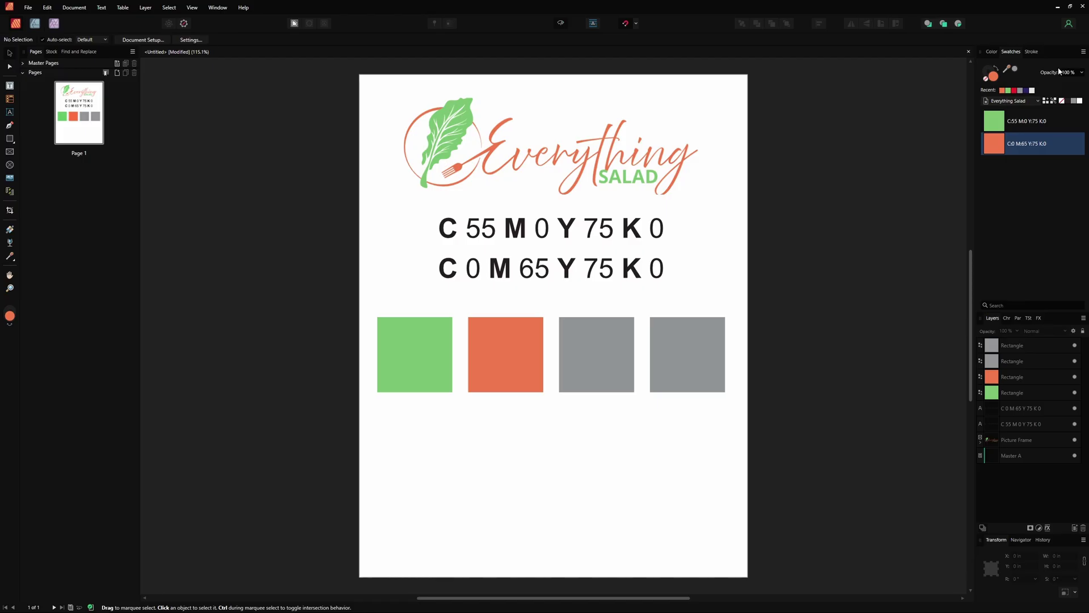
Step: Add a blue global colour to the Everything Salad palette using CMYK sliders set to C 100, M 24, Y 0, K 0
left_click(1083, 51)
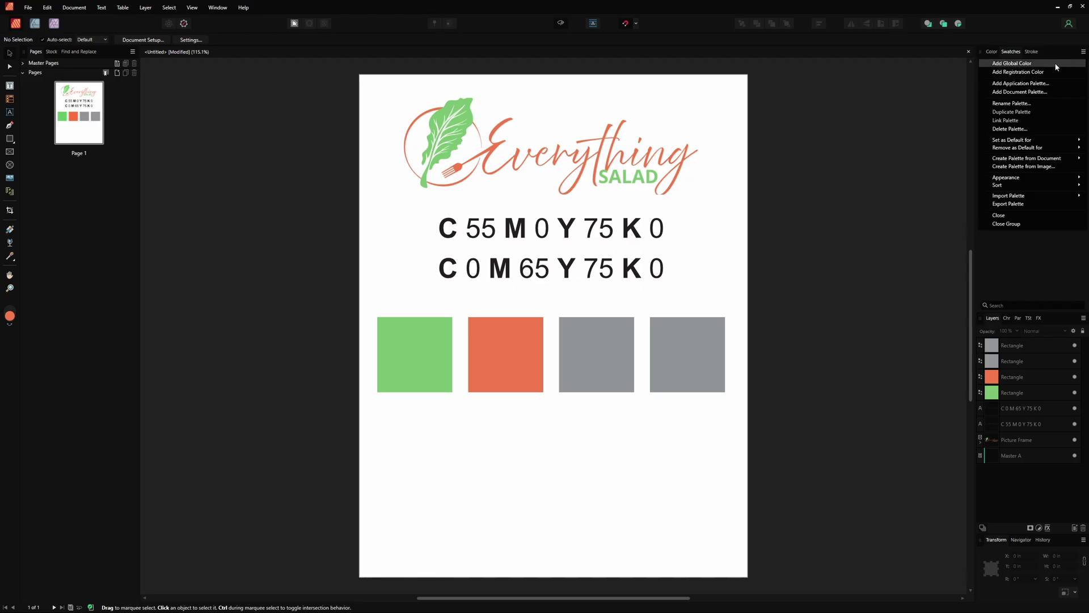
left_click(1055, 63)
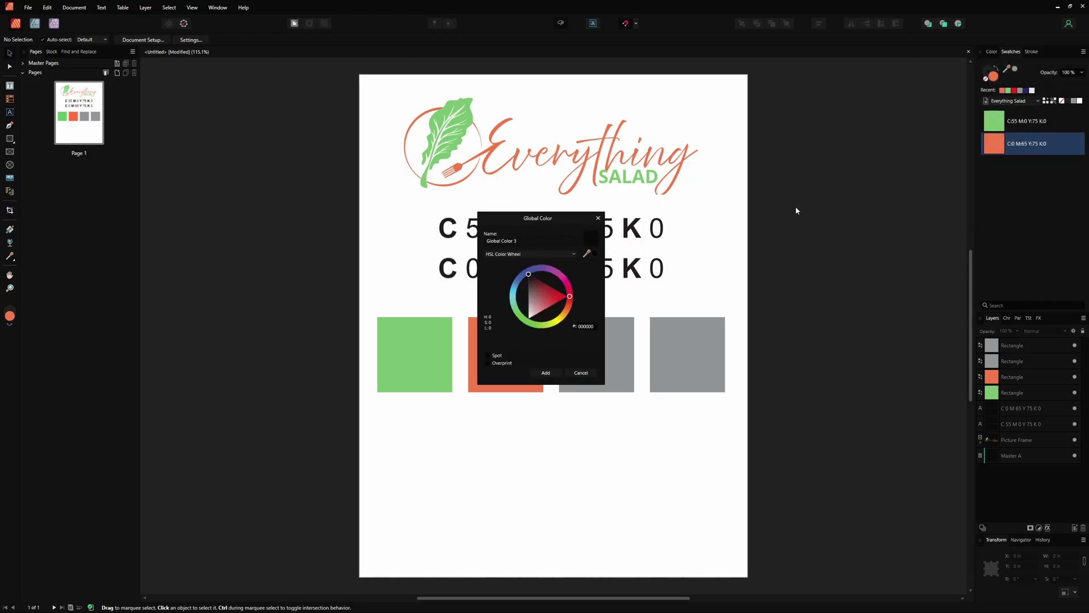
left_click(551, 259)
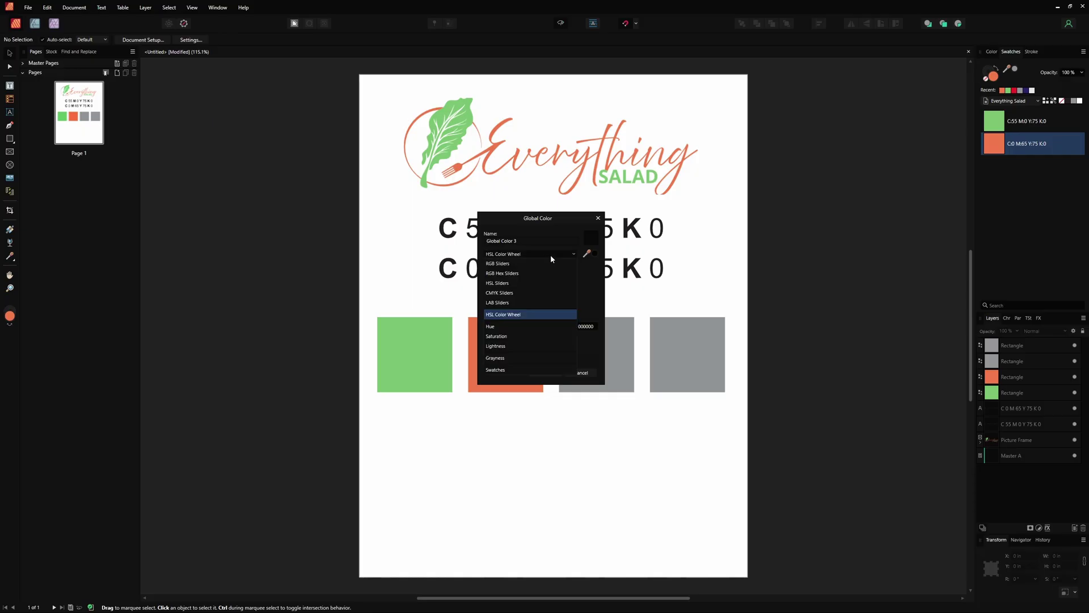
left_click(525, 293)
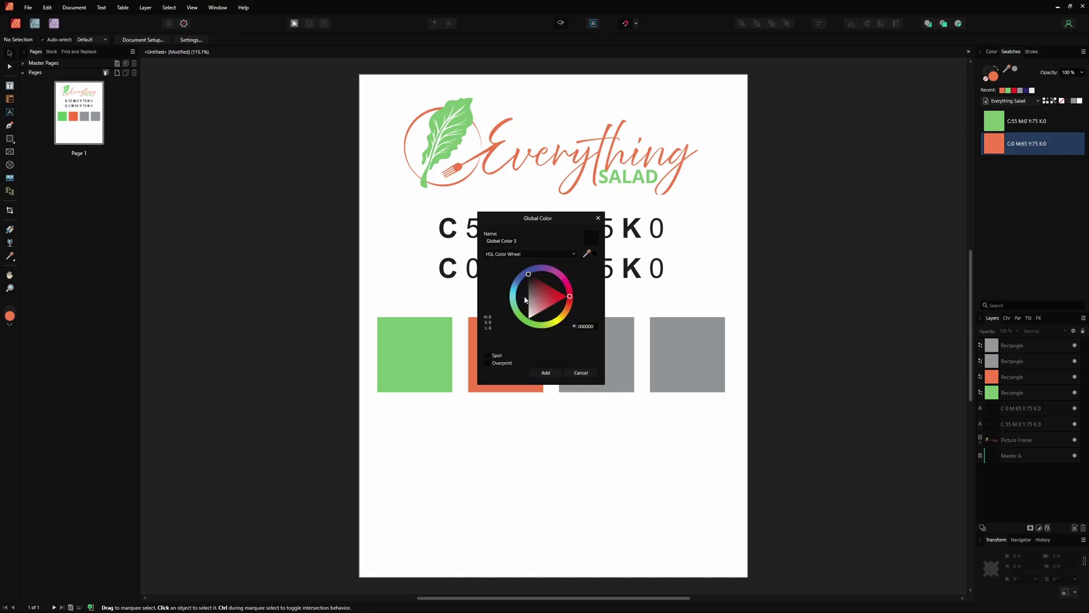
left_click_drag(553, 270, 494, 289)
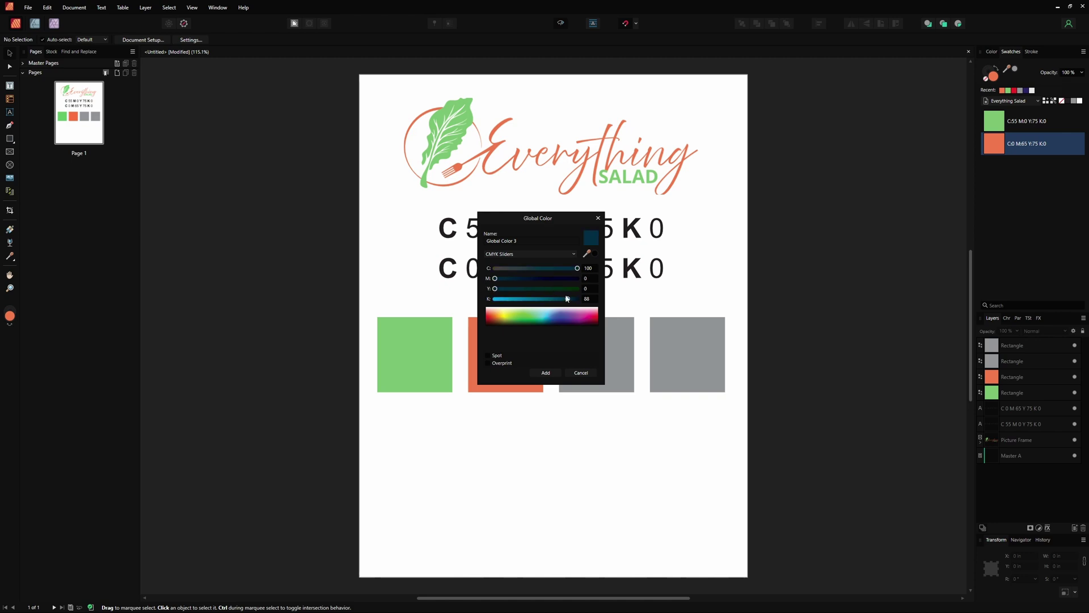
left_click_drag(567, 300, 487, 301)
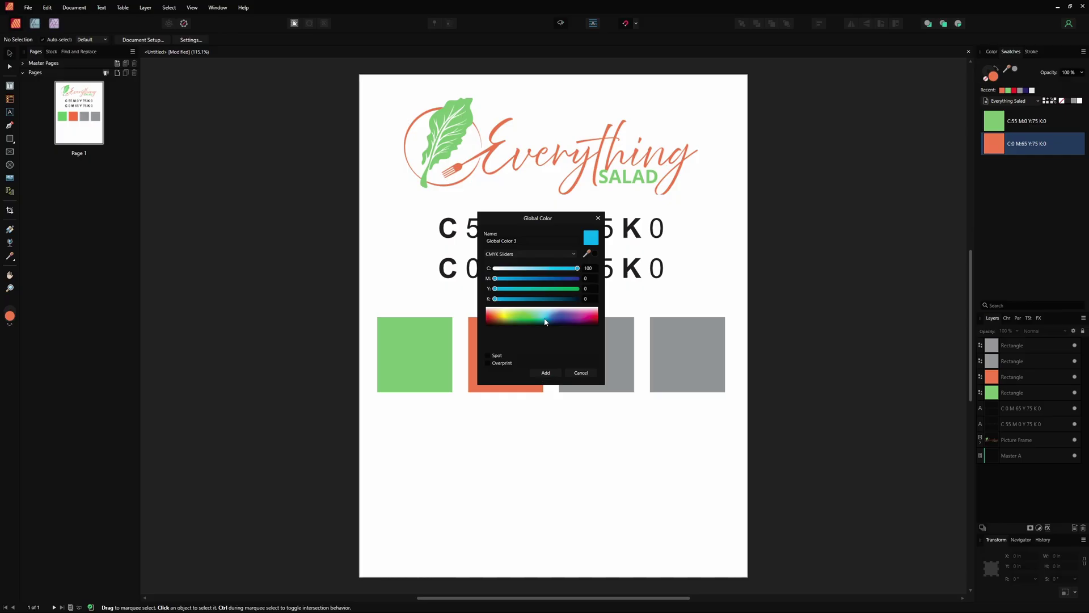
left_click_drag(495, 278, 515, 281)
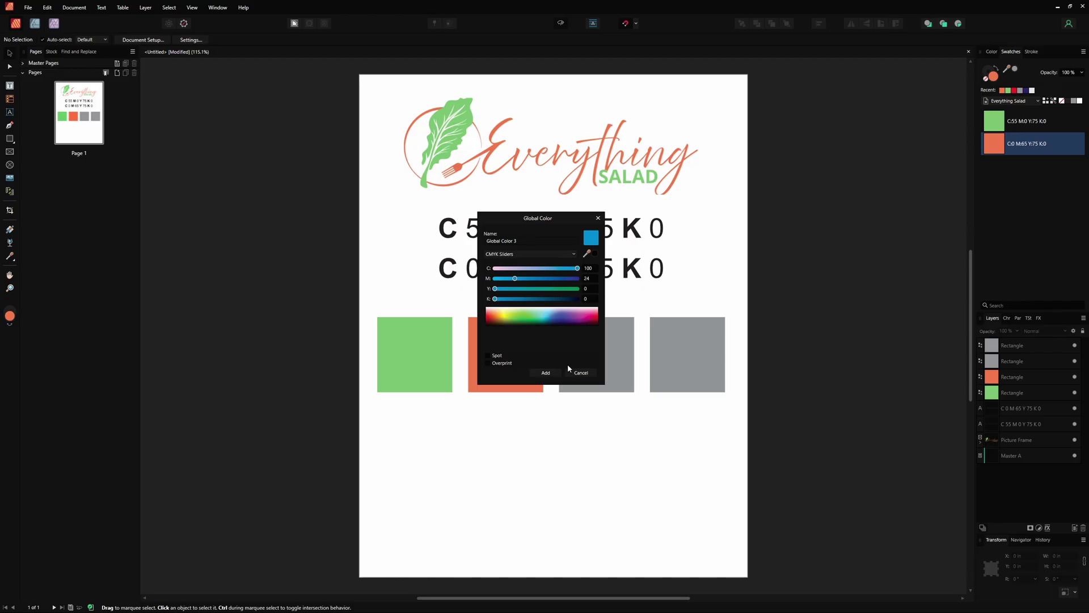
left_click(546, 373)
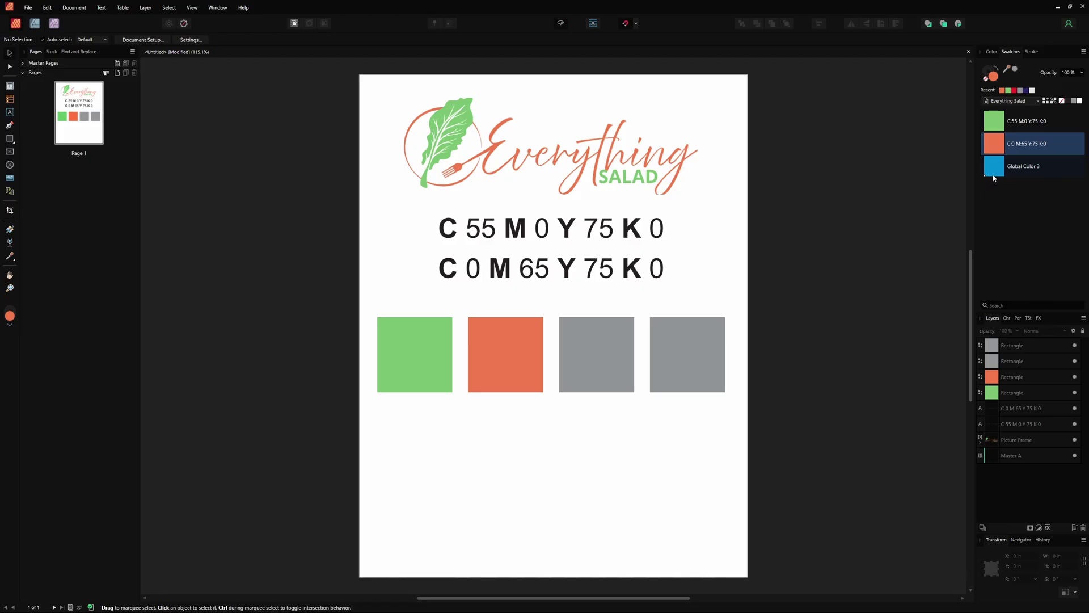
Step: Fill the third and fourth squares with the blue global colour swatch
left_click(620, 339)
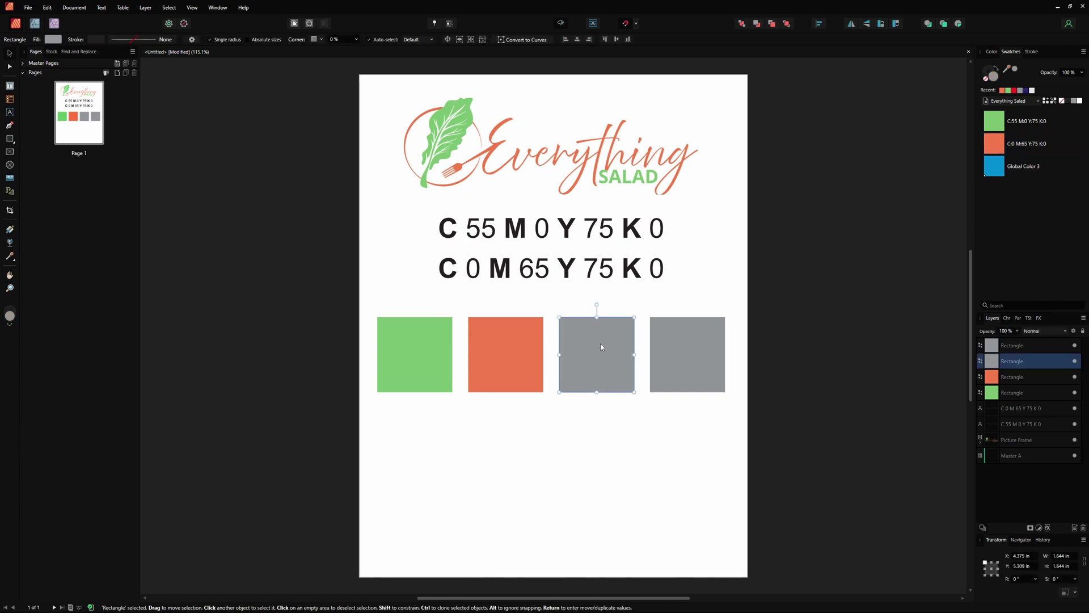
left_click(992, 168)
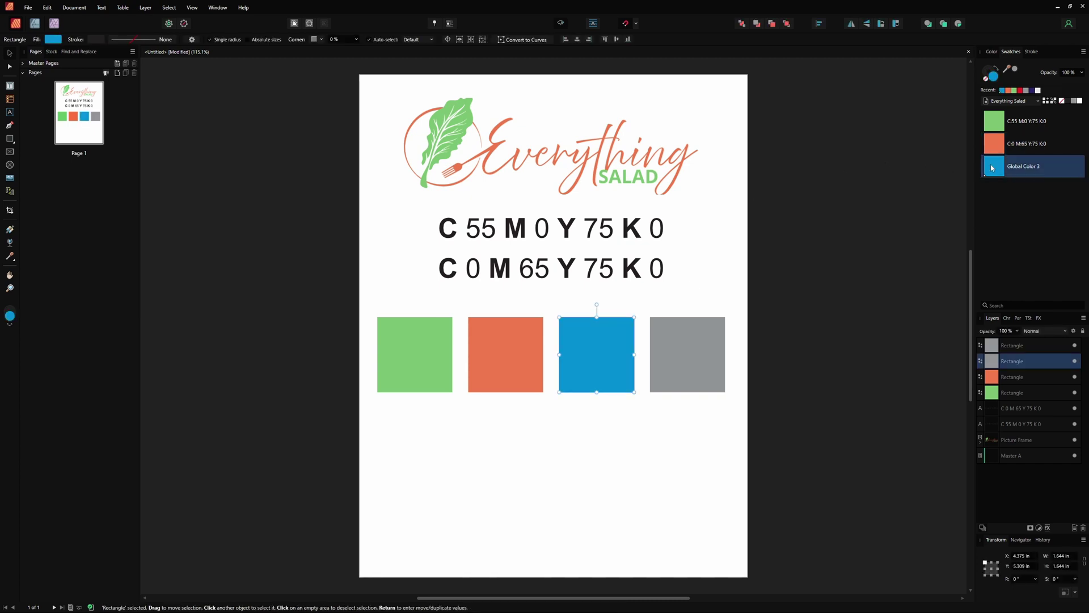
left_click(677, 353)
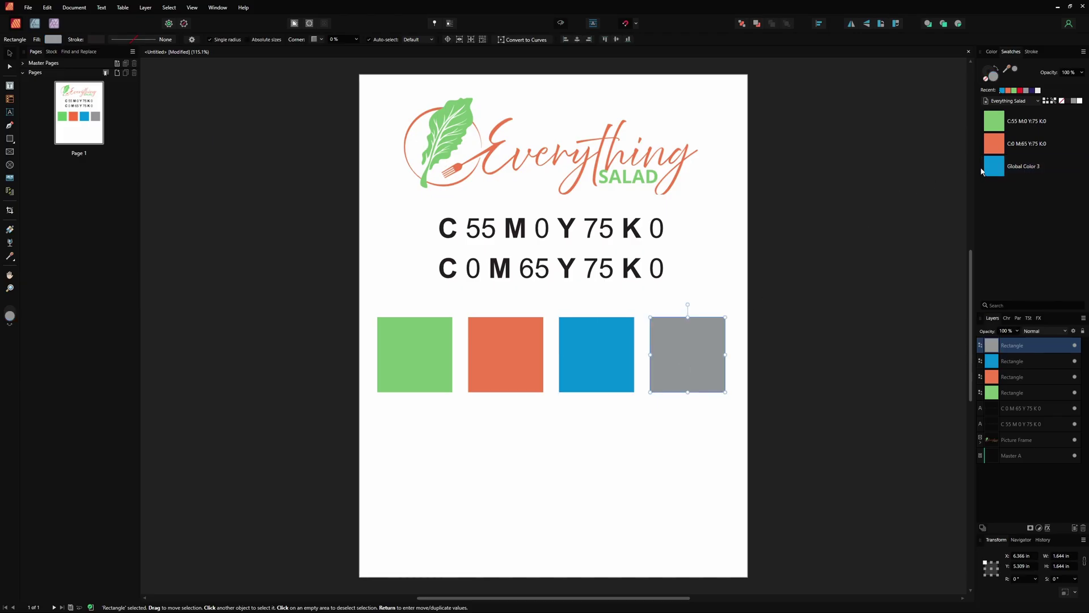
left_click(995, 170)
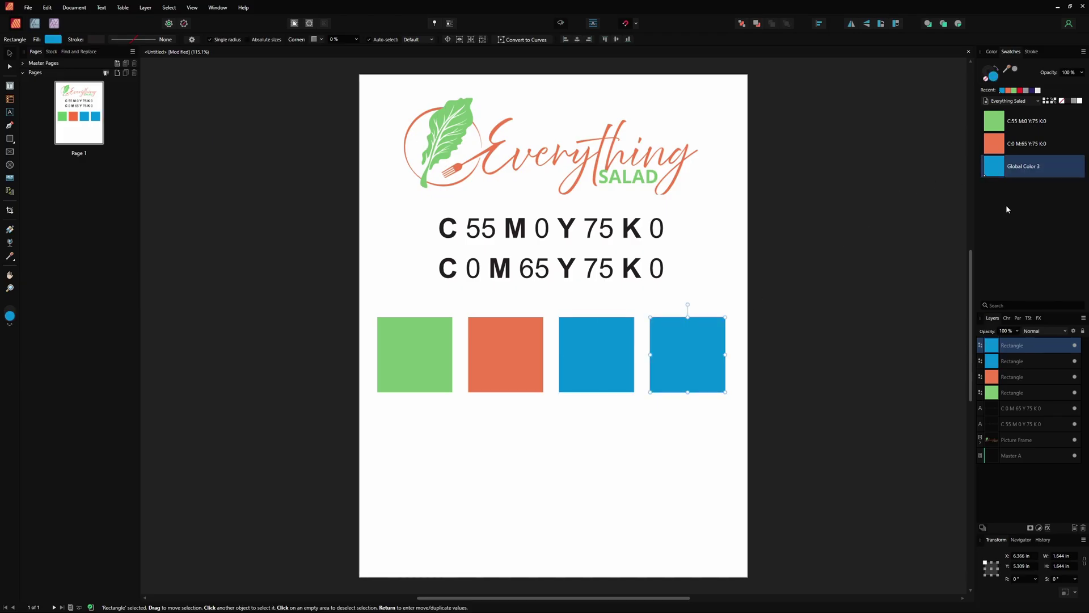
Step: Rename the blue global colour swatch in the Everything Salad palette to "Global Color Cyan"
right_click(995, 174)
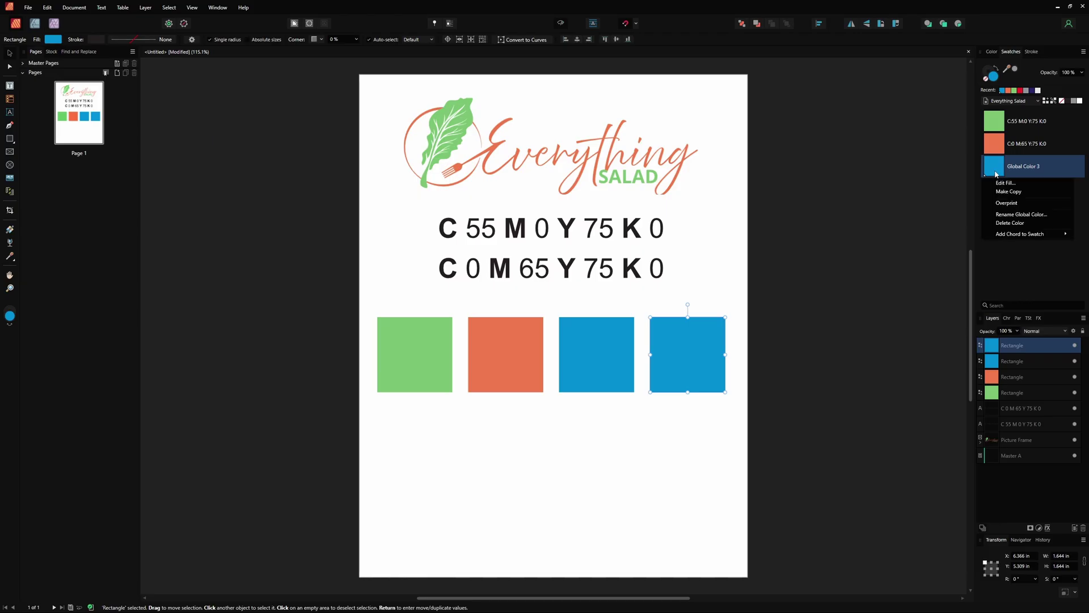
left_click(1010, 214)
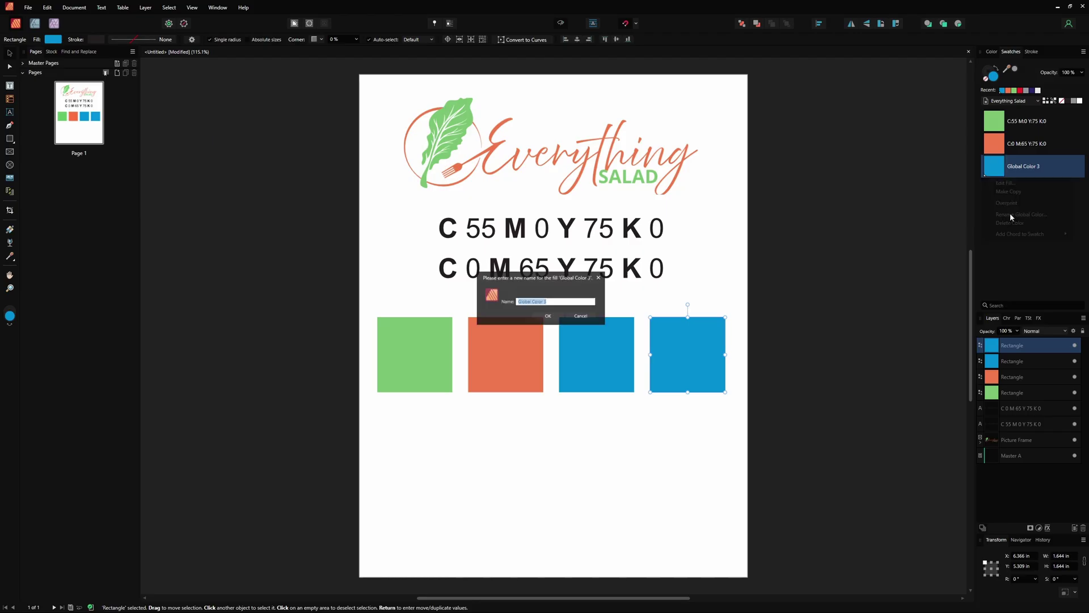
type("C")
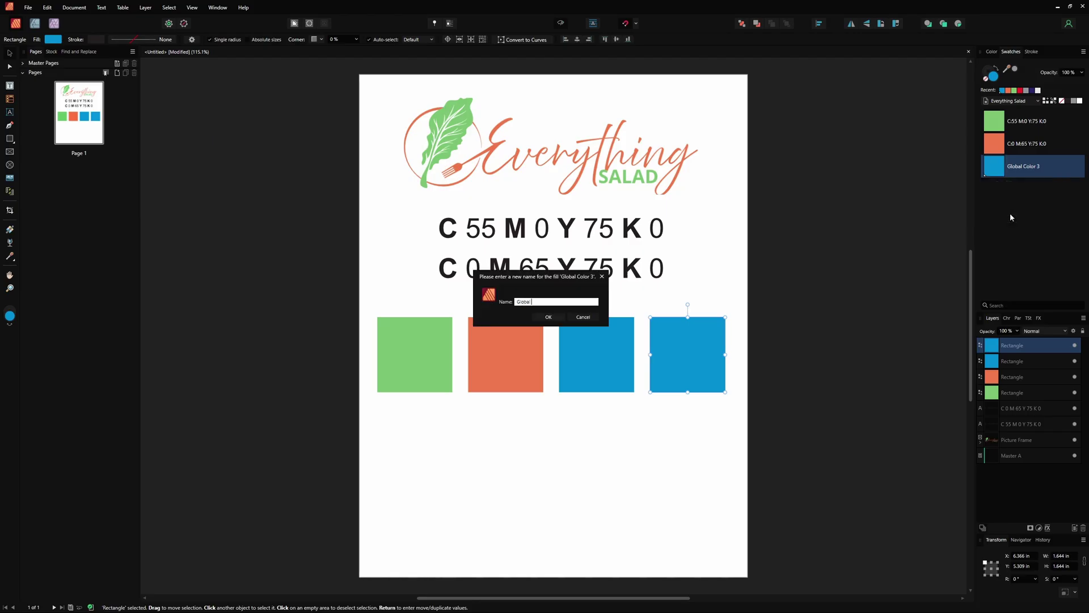
type("lobal Color Cyan")
left_click(549, 318)
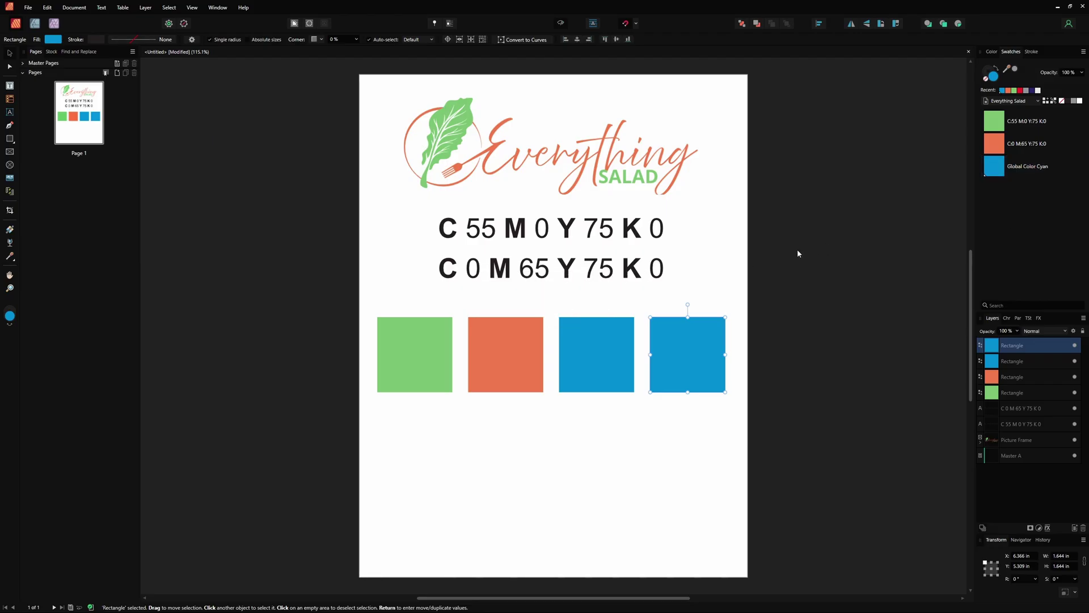
Step: With no object selected, darken the Global Color Cyan swatch itself by setting its K value to 53
left_click(762, 245)
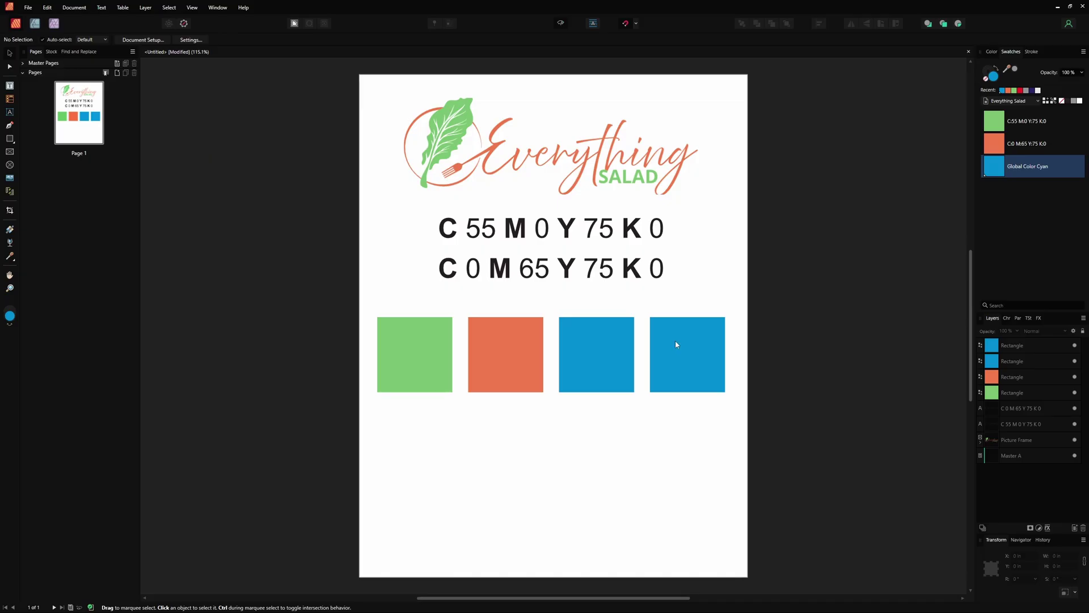
left_click(995, 170)
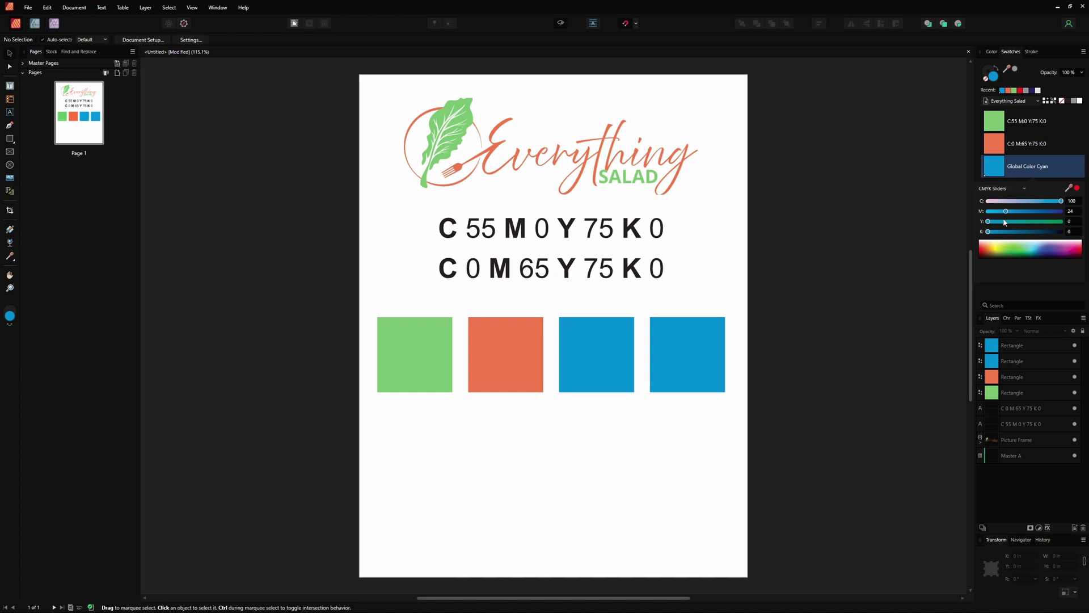
left_click_drag(987, 234, 1028, 235)
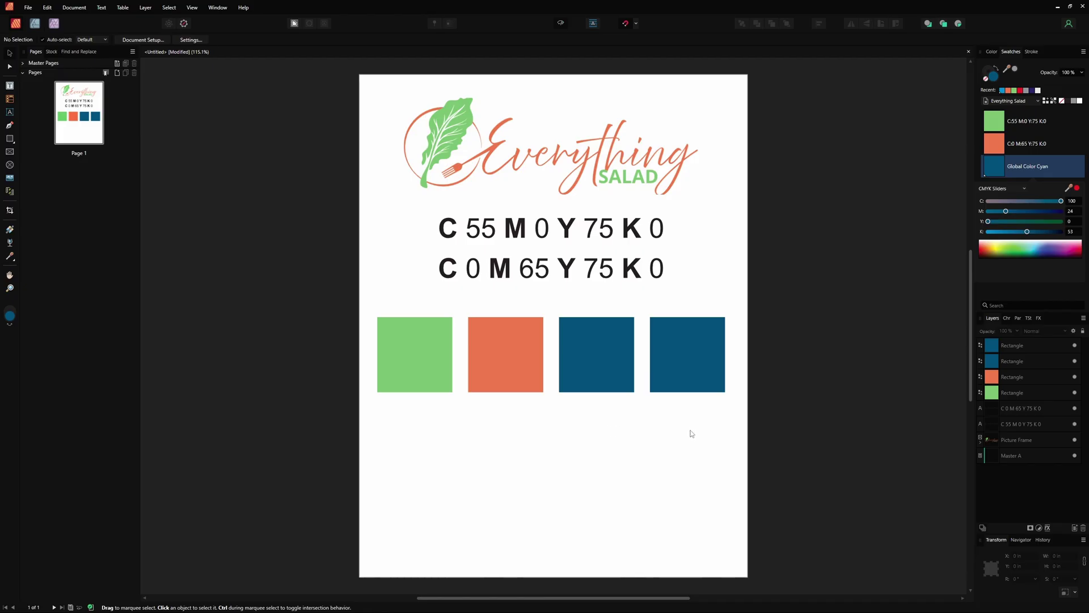
left_click(737, 288)
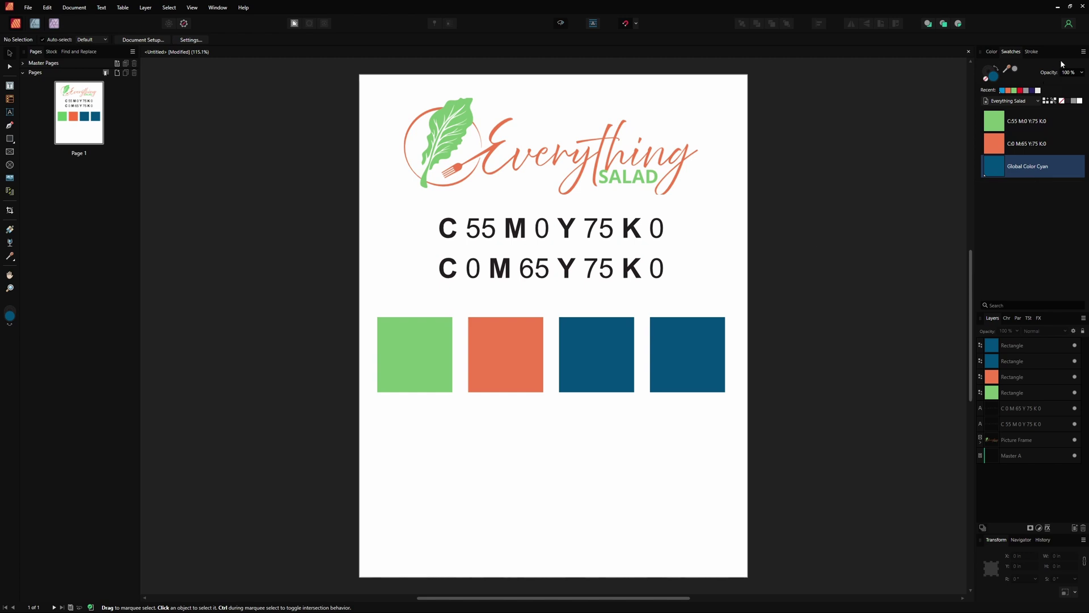
Step: Export the palette as an AFPALETTE file named "Everything Salad" in the Logo folder, replacing the existing file
left_click(1083, 52)
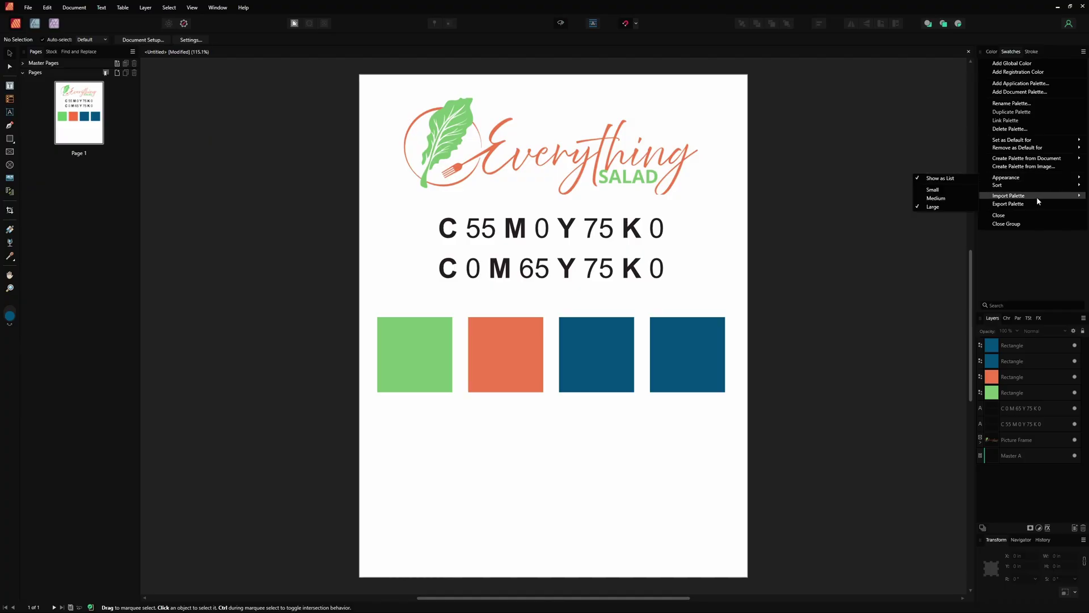
mouse_move(1038, 200)
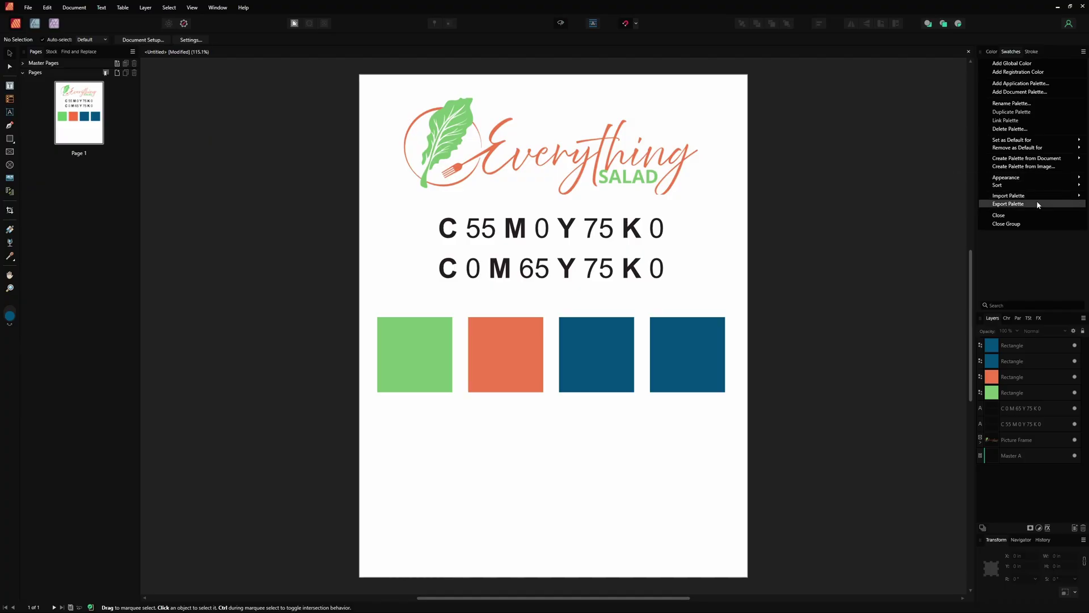
left_click(1039, 204)
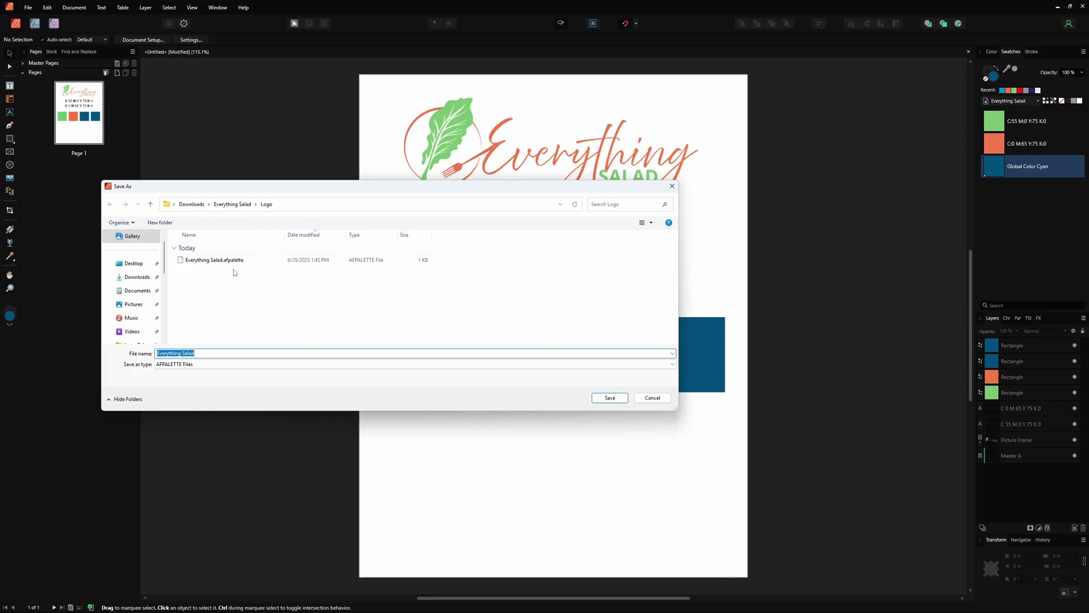
left_click(594, 398)
key("Return")
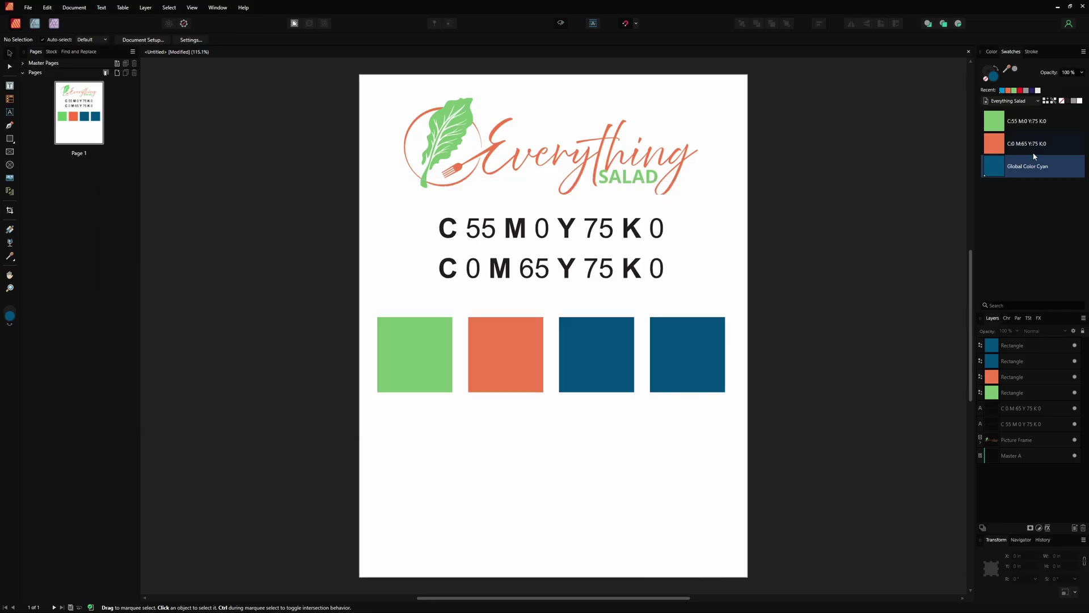
left_click(1084, 52)
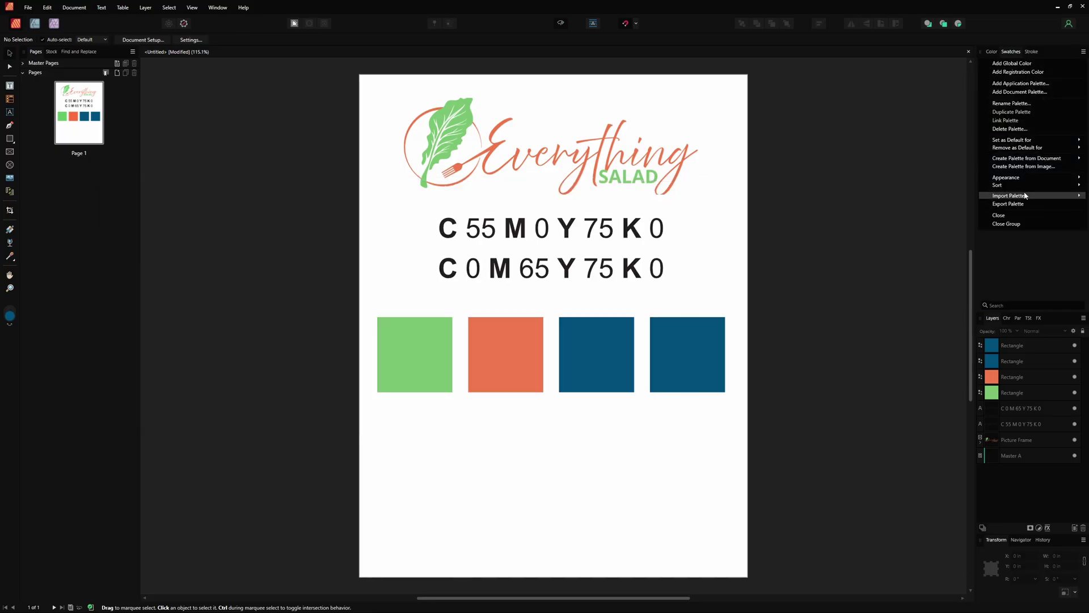
mouse_move(1024, 196)
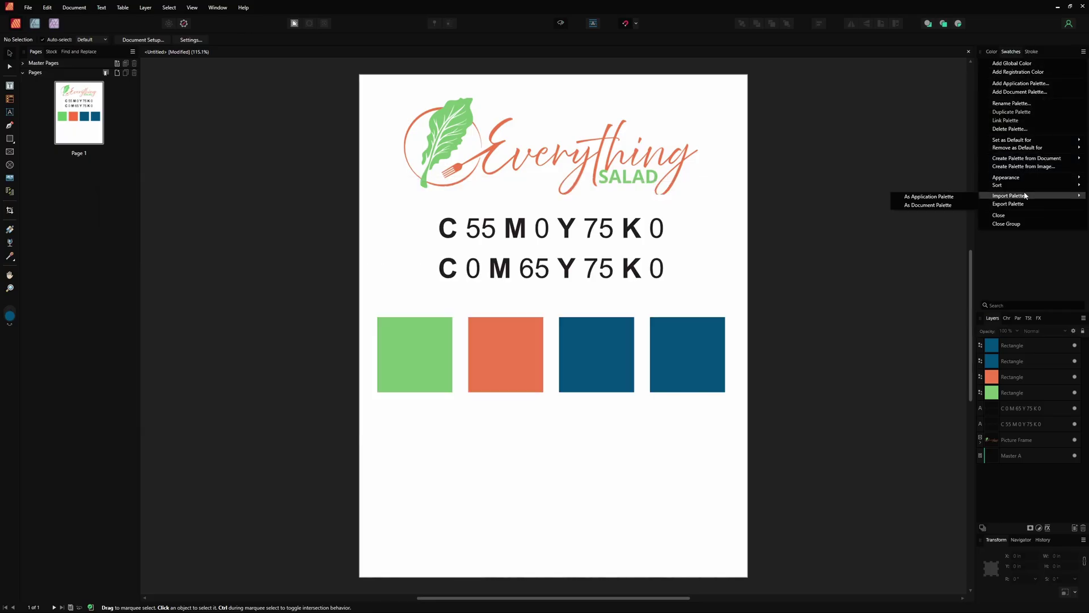
left_click(940, 205)
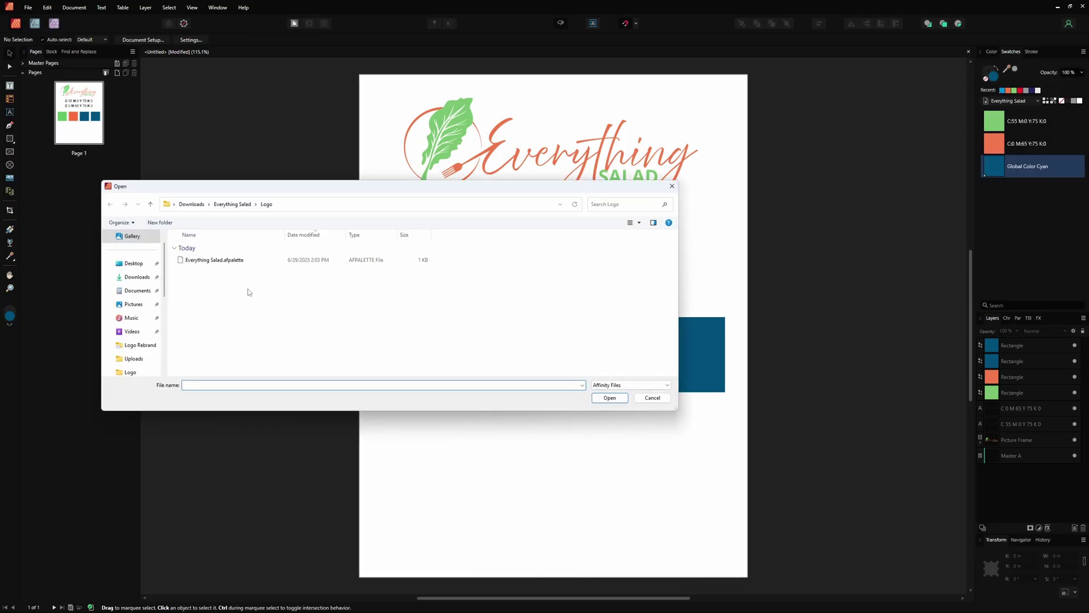
left_click(204, 262)
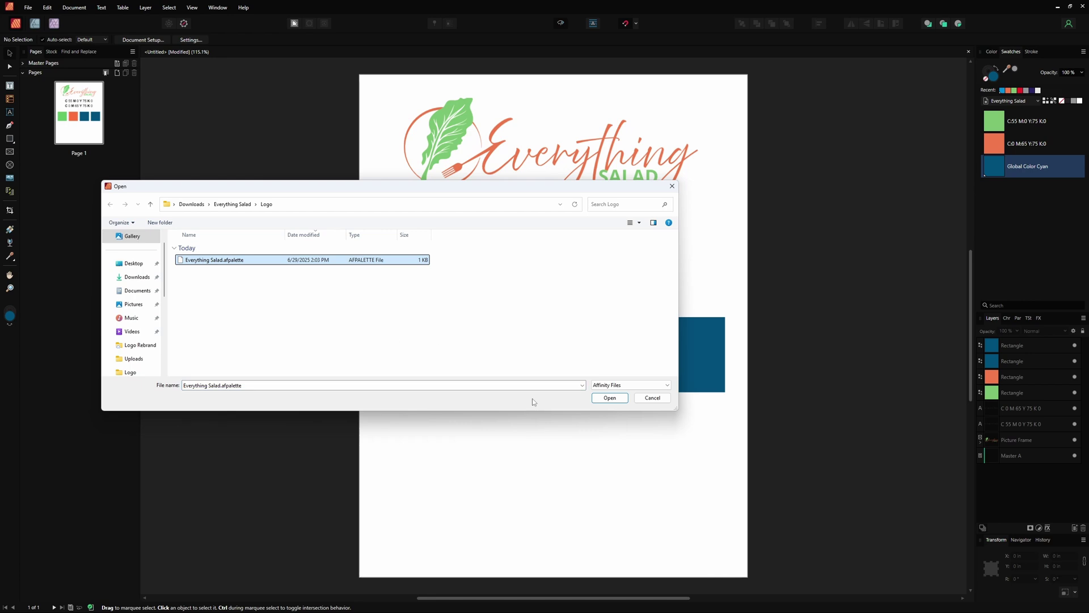
left_click(650, 399)
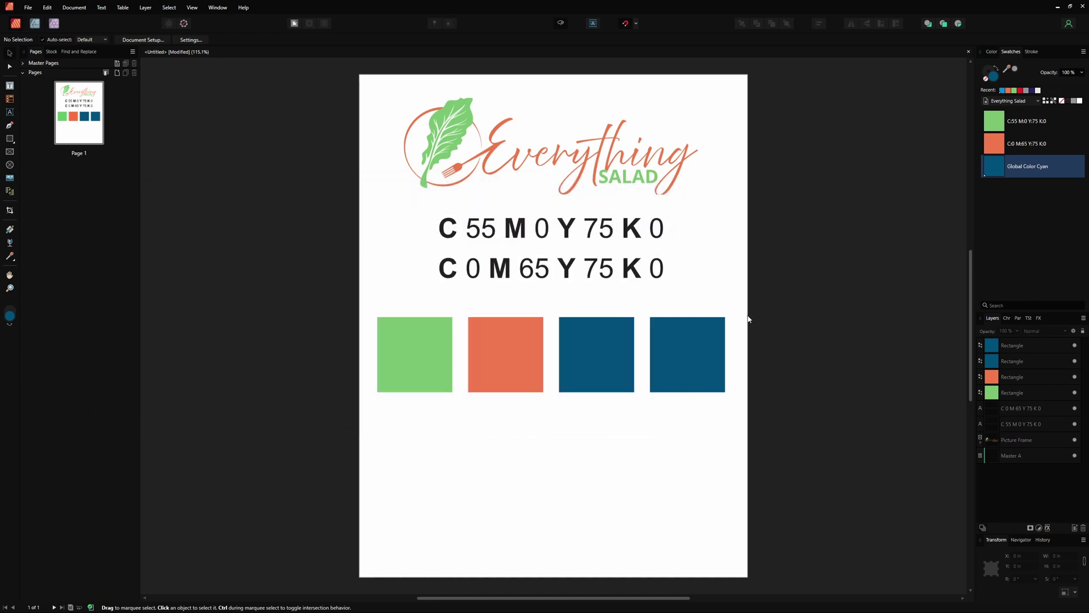